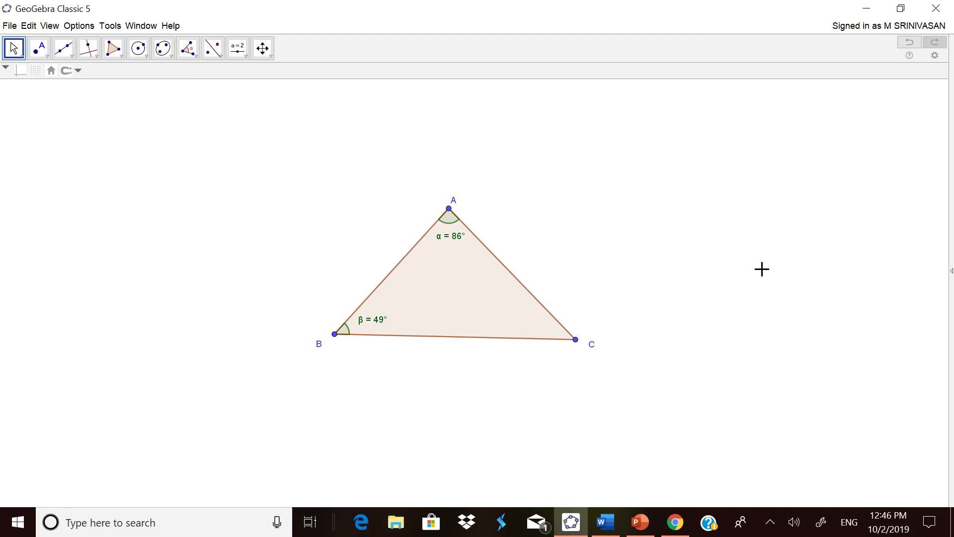
# - Export GeoGebra's graphics view with triangle ABC and its angle marks to the clipboard
pyautogui.click(10, 27)
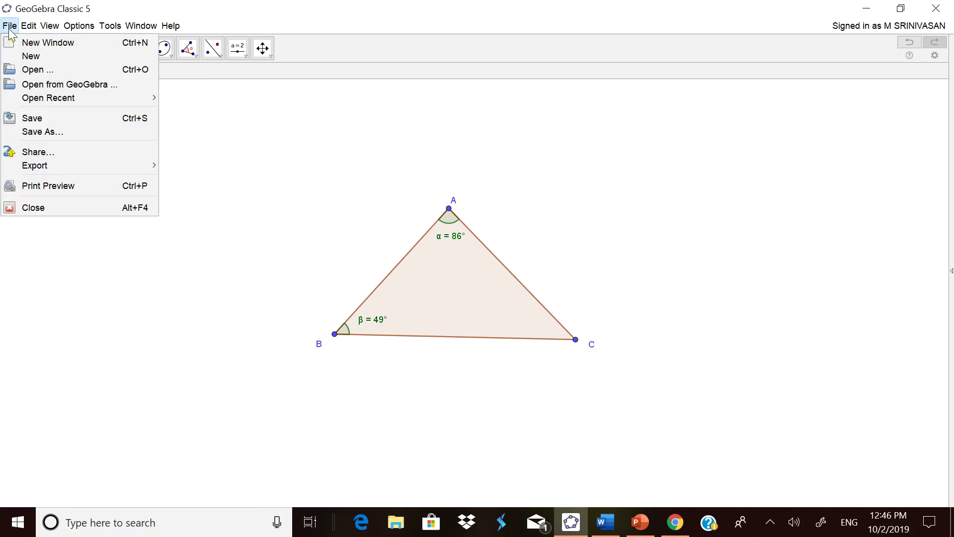
pyautogui.moveTo(43, 168)
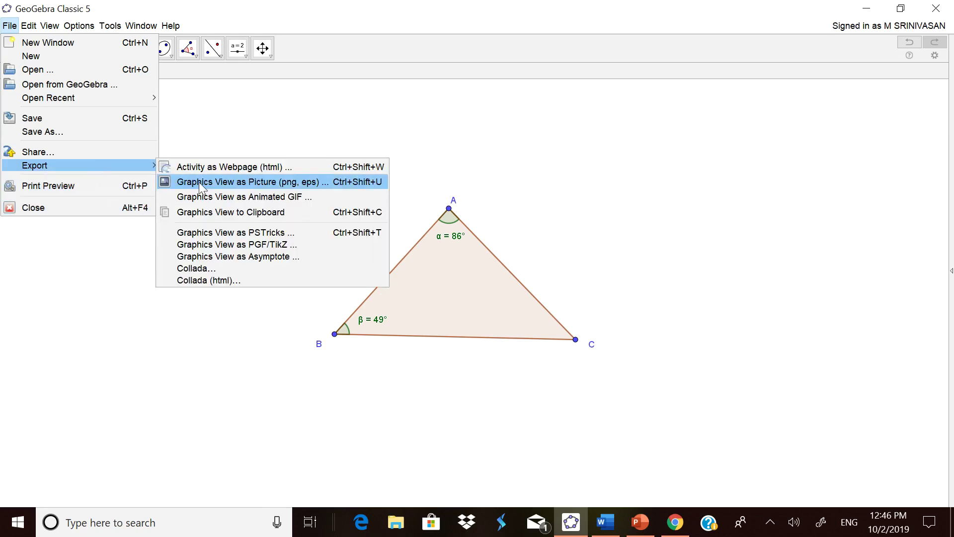
pyautogui.click(228, 214)
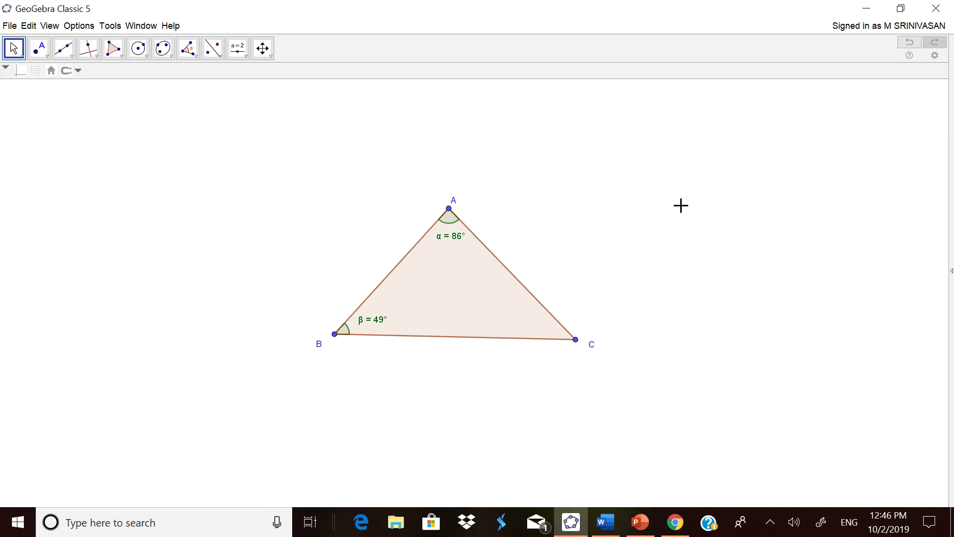
# - Maximize the Word window and paste the triangle picture into the blank document
pyautogui.click(605, 527)
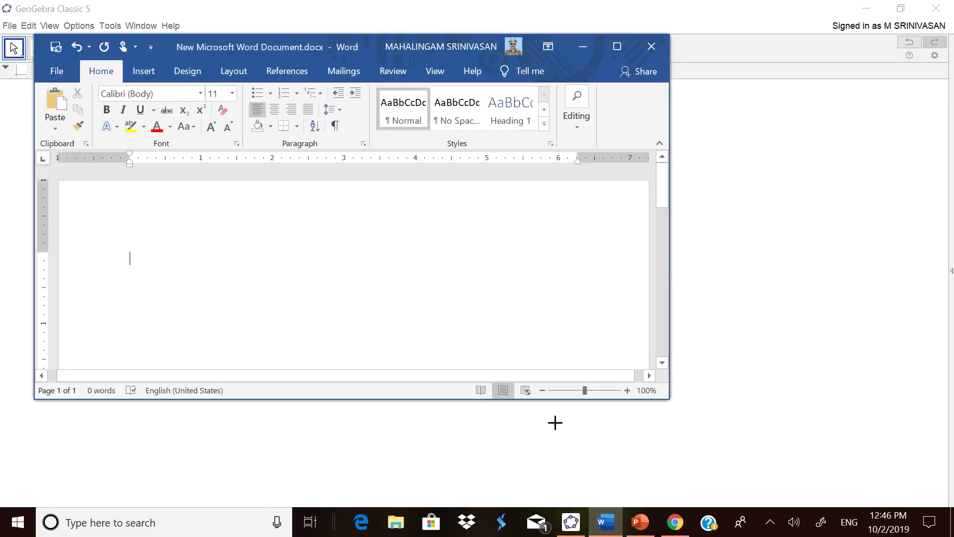
pyautogui.click(618, 49)
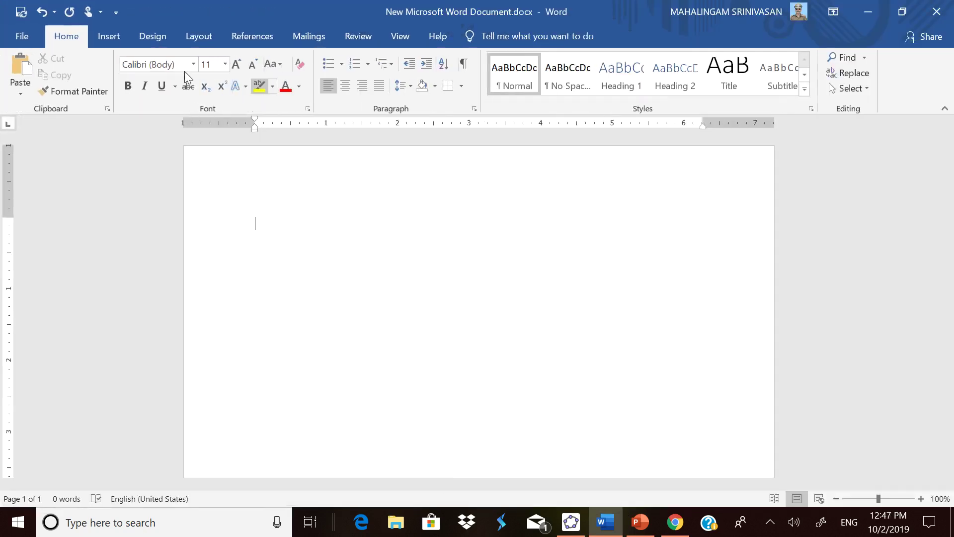
pyautogui.click(20, 69)
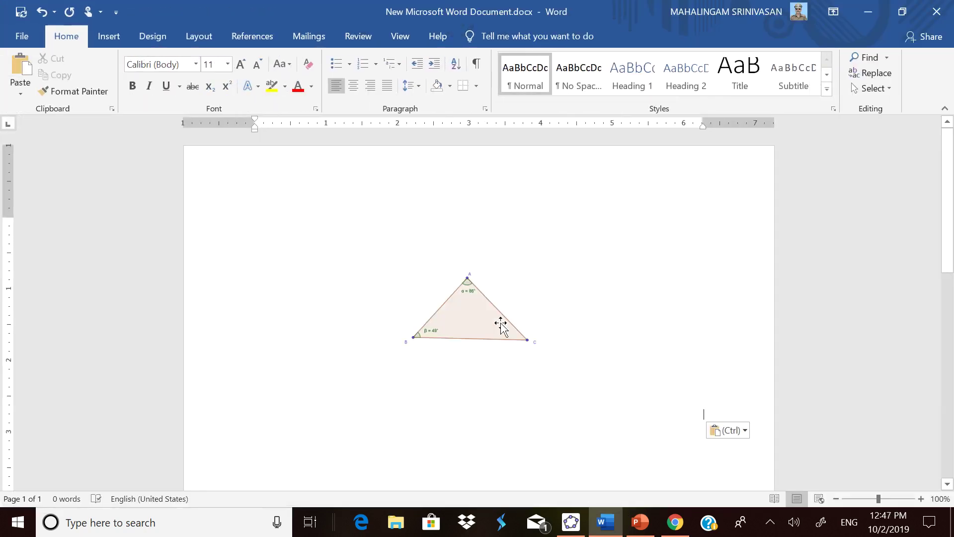
# - Save the document with Ctrl+S and select the 2.83" by 6.27" triangle picture
pyautogui.click(496, 325)
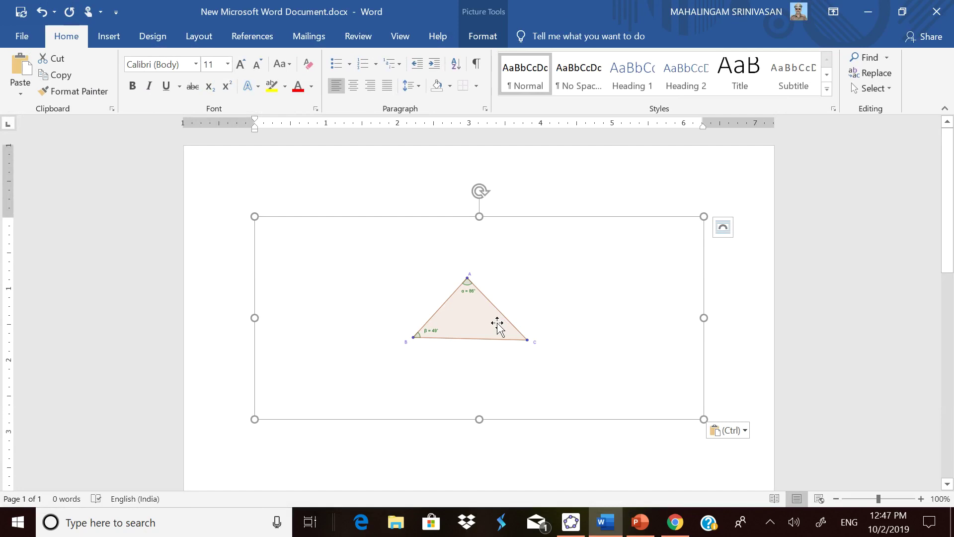
pyautogui.click(497, 326)
pyautogui.hotkey('ctrl', 's')
pyautogui.click(756, 296)
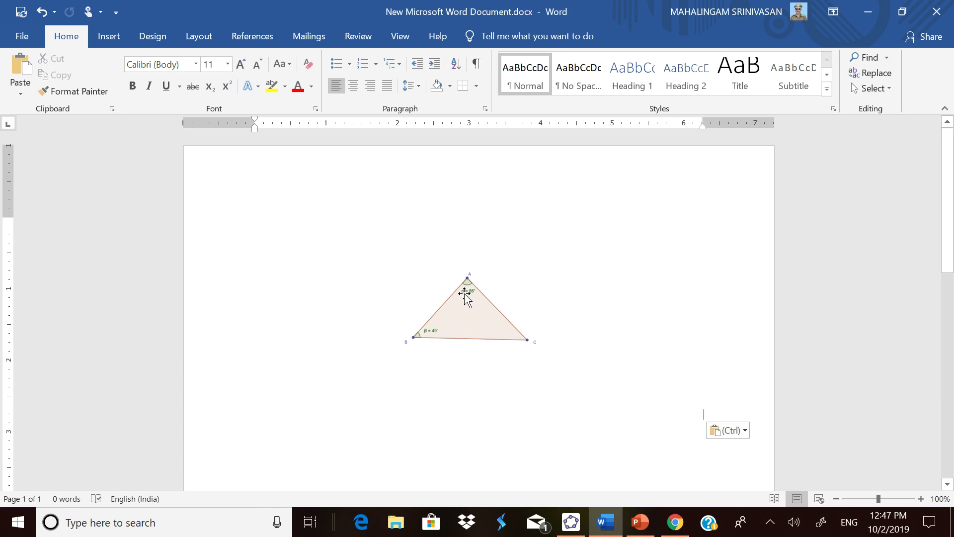
pyautogui.click(460, 294)
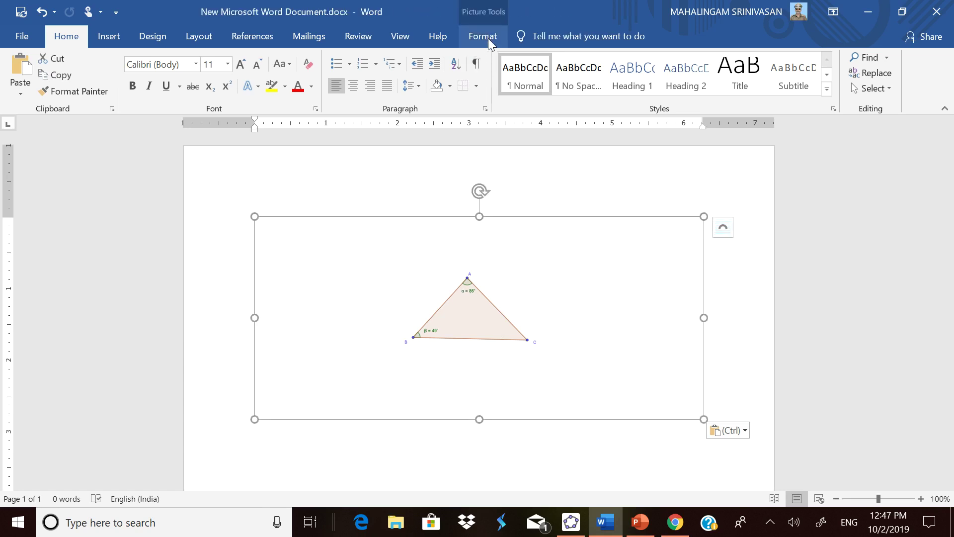
pyautogui.click(751, 285)
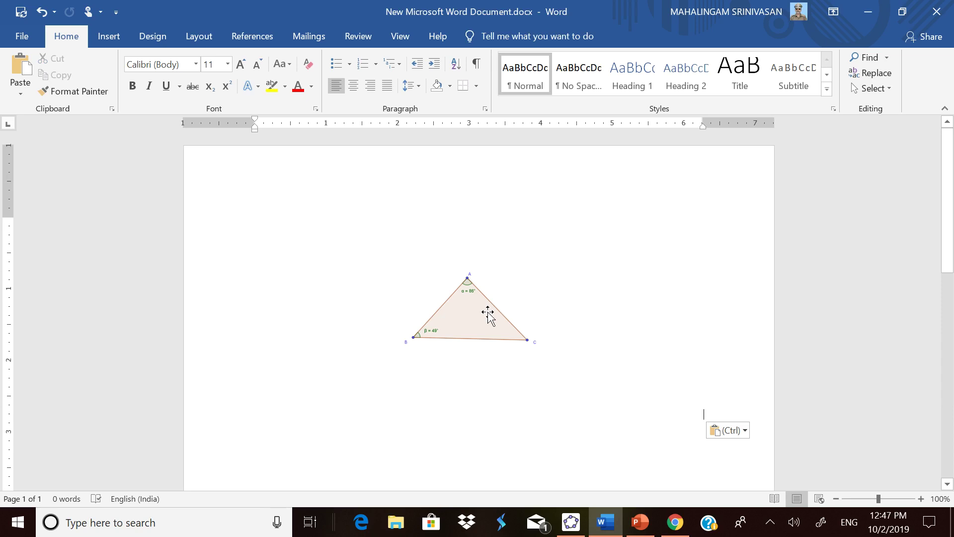
pyautogui.click(489, 313)
# - Crop the white margins from all four sides and resize the triangle to 1.12" by 1.94"
pyautogui.click(484, 40)
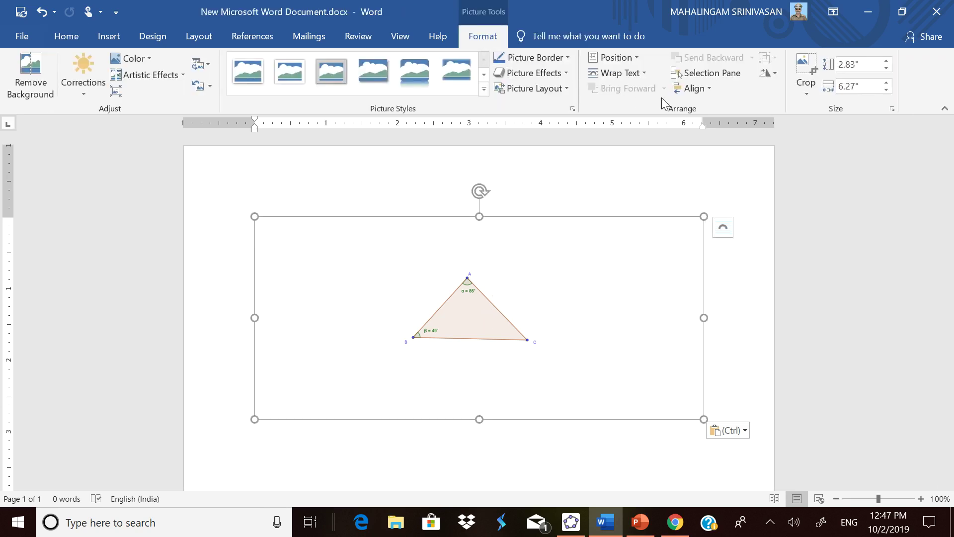
pyautogui.click(805, 93)
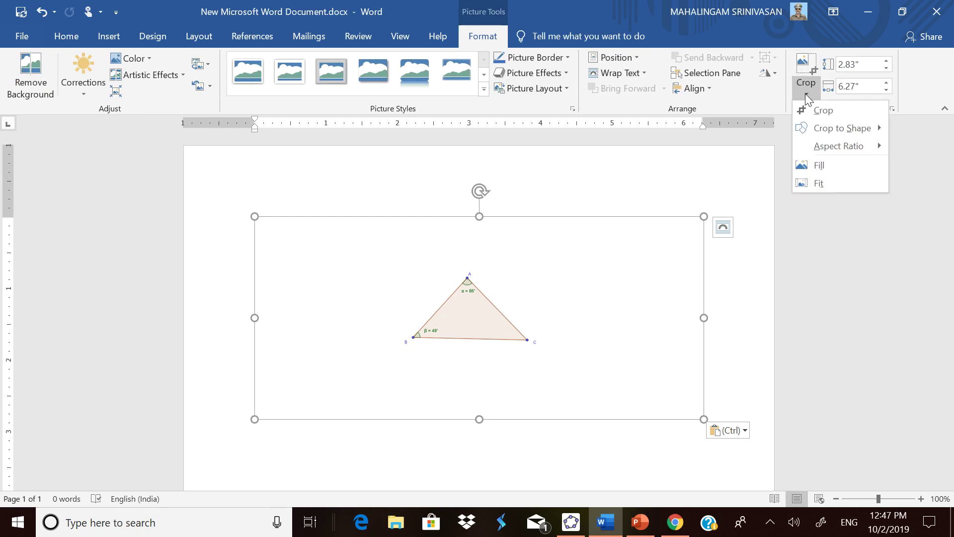
pyautogui.click(809, 108)
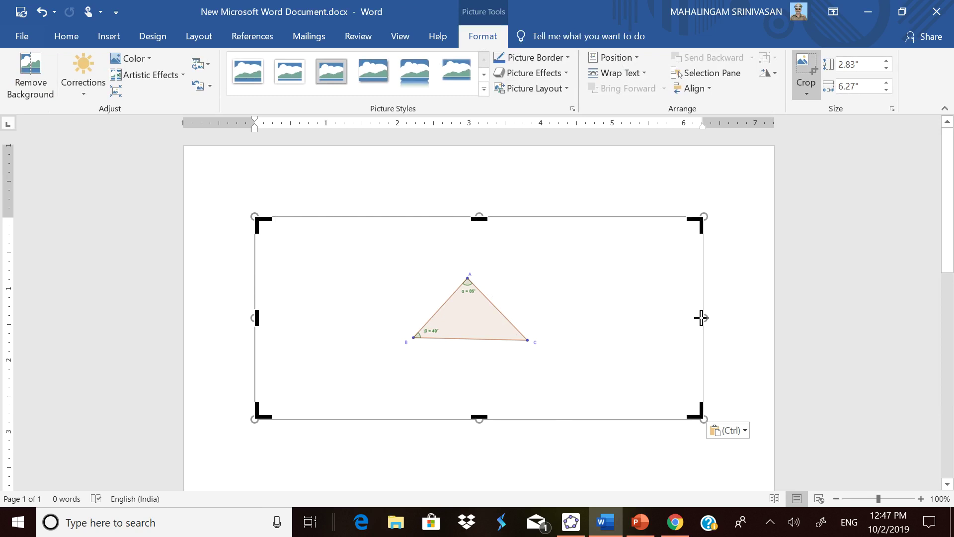
pyautogui.moveTo(701, 317); pyautogui.dragTo(545, 326)
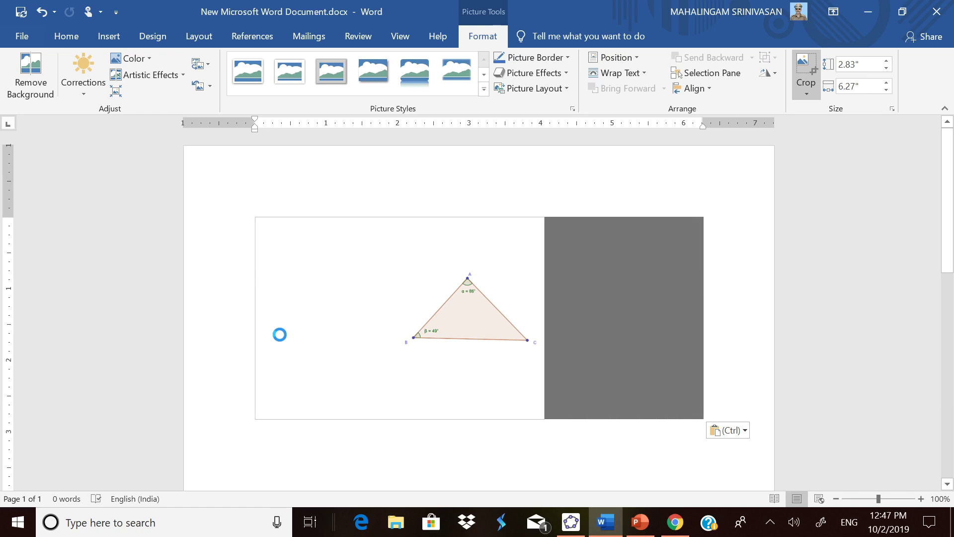
pyautogui.moveTo(256, 318); pyautogui.dragTo(401, 313)
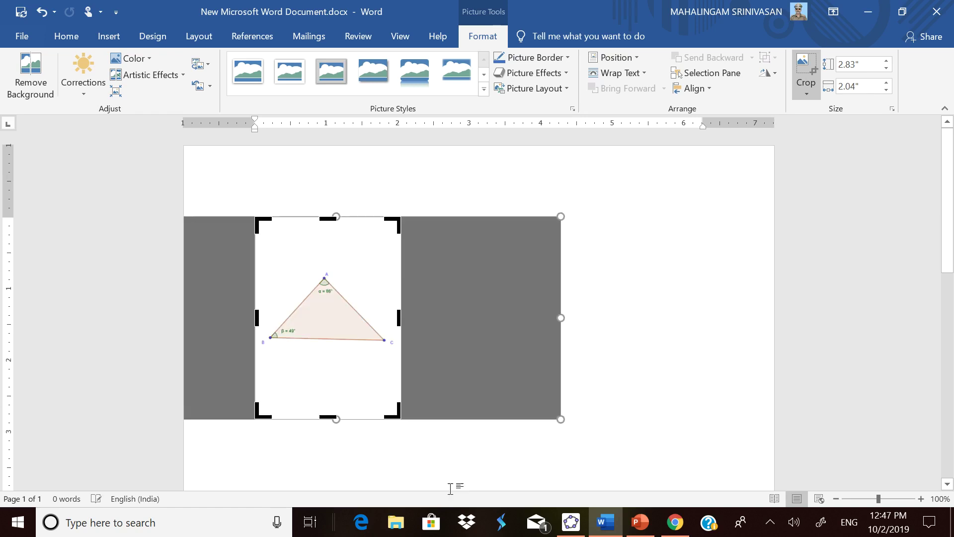
pyautogui.moveTo(327, 417); pyautogui.dragTo(334, 348)
pyautogui.moveTo(326, 215); pyautogui.dragTo(326, 271)
pyautogui.click(655, 293)
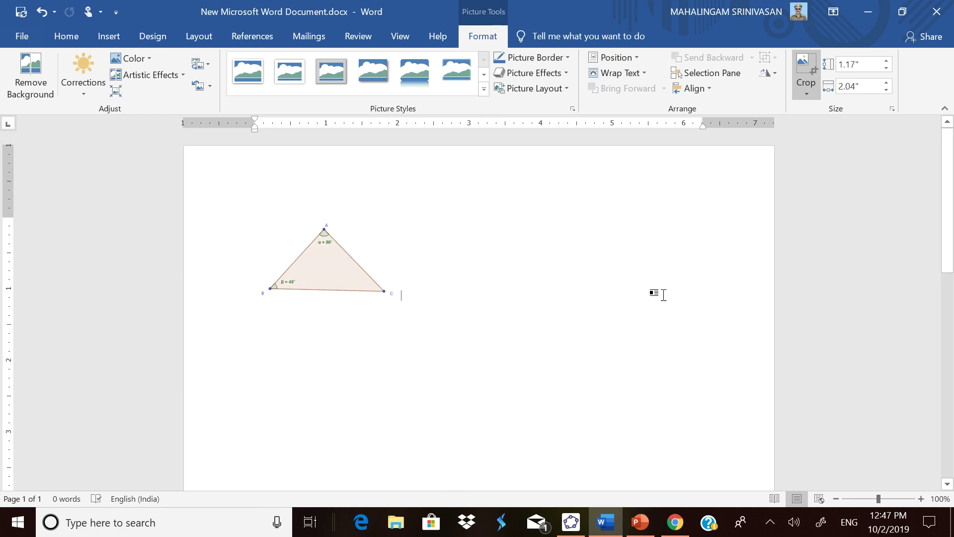
pyautogui.click(328, 292)
pyautogui.moveTo(401, 300); pyautogui.dragTo(313, 272)
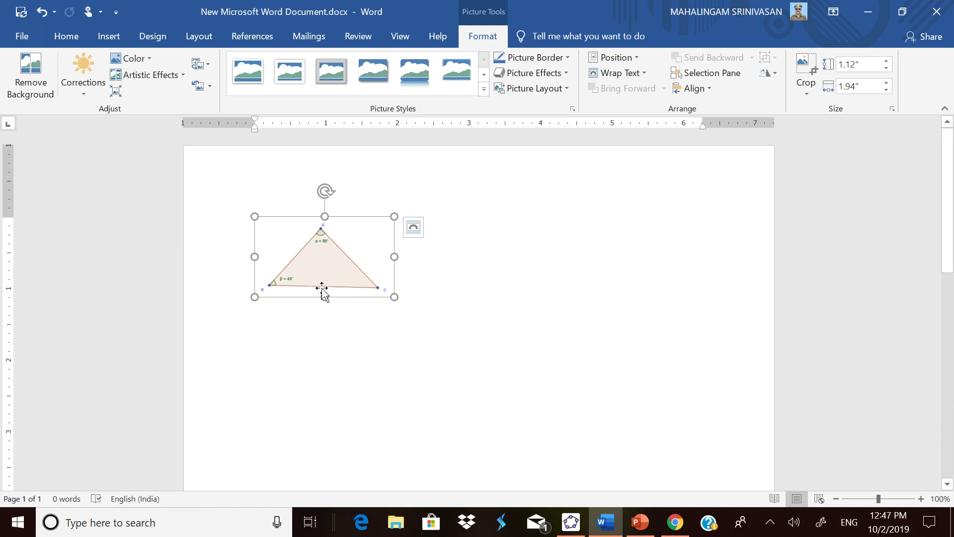
# - Apply Tight text wrapping to the cropped triangle picture
pyautogui.click(520, 354)
pyautogui.click(309, 266)
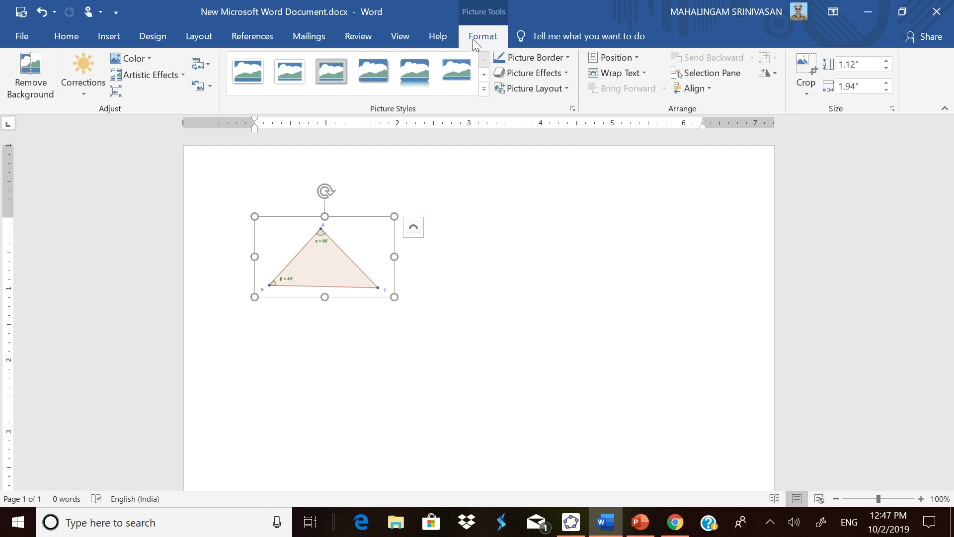
pyautogui.click(643, 73)
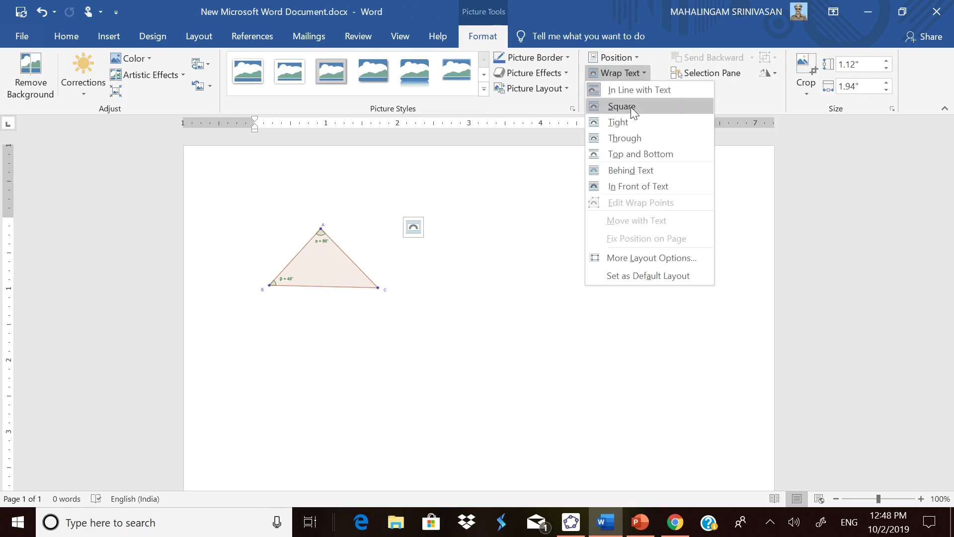
pyautogui.click(625, 124)
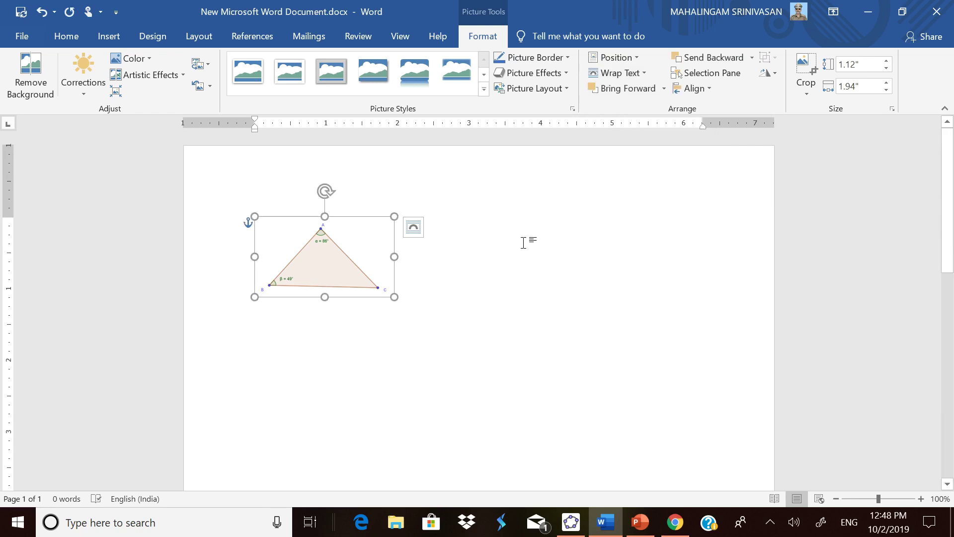
pyautogui.click(634, 80)
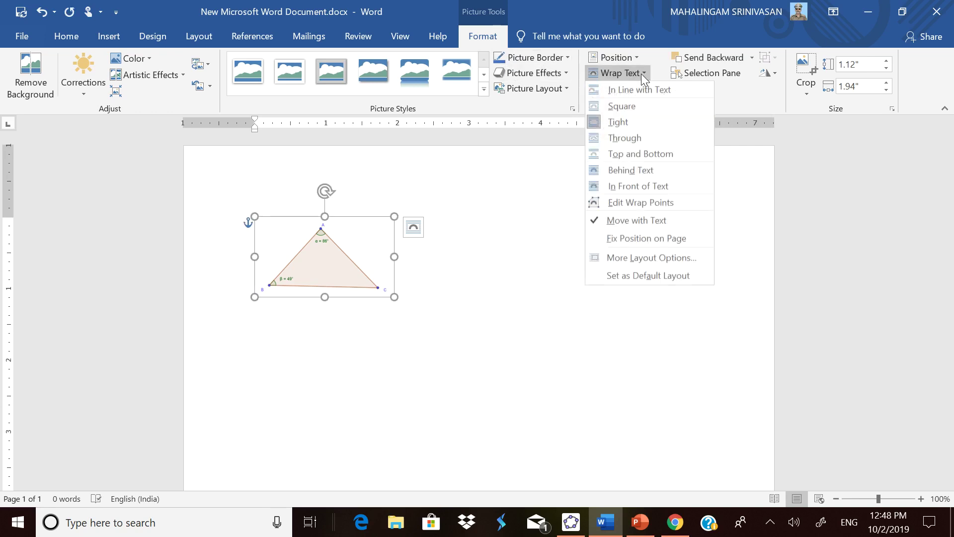
pyautogui.click(619, 124)
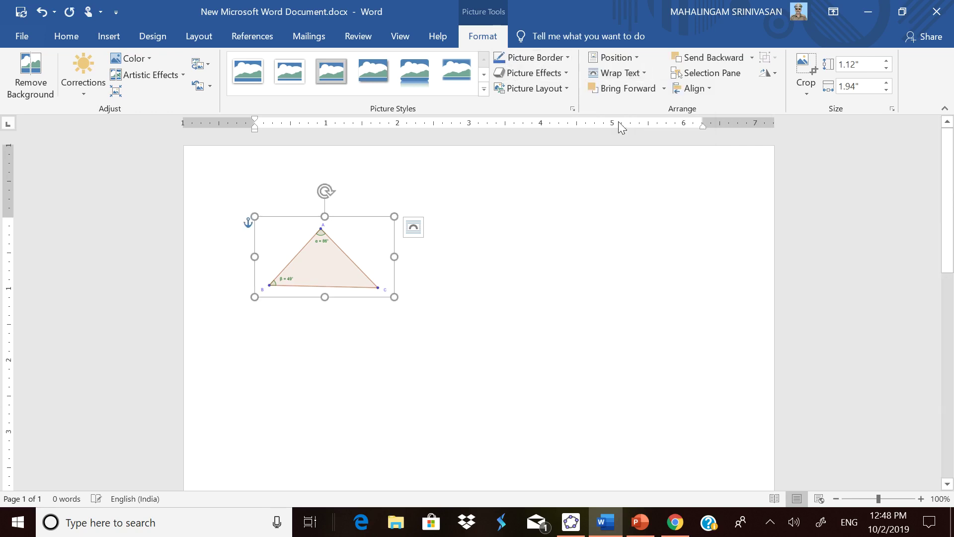
# - Drag the triangle picture to the right, then back to the page's top-left
pyautogui.click(448, 296)
pyautogui.moveTo(362, 263); pyautogui.dragTo(673, 251)
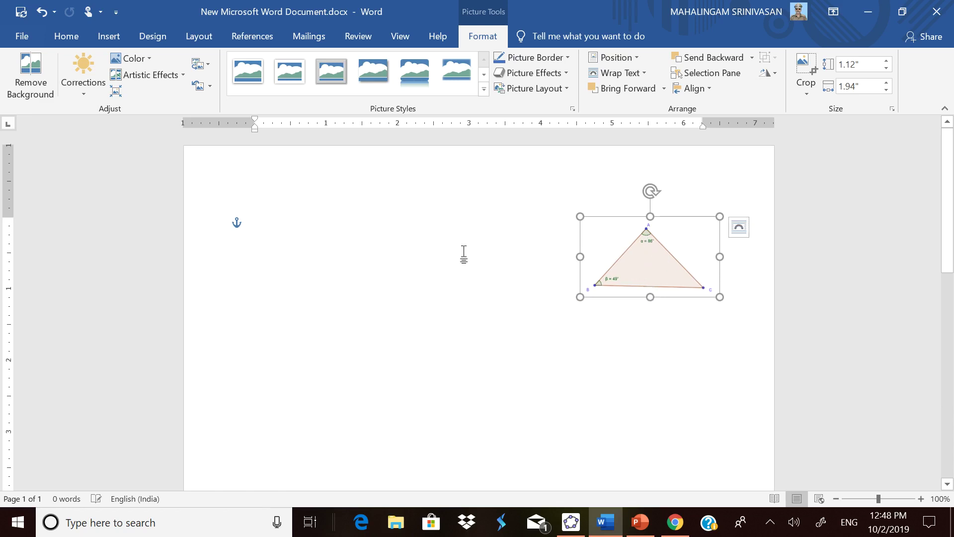
pyautogui.moveTo(646, 255); pyautogui.dragTo(285, 249)
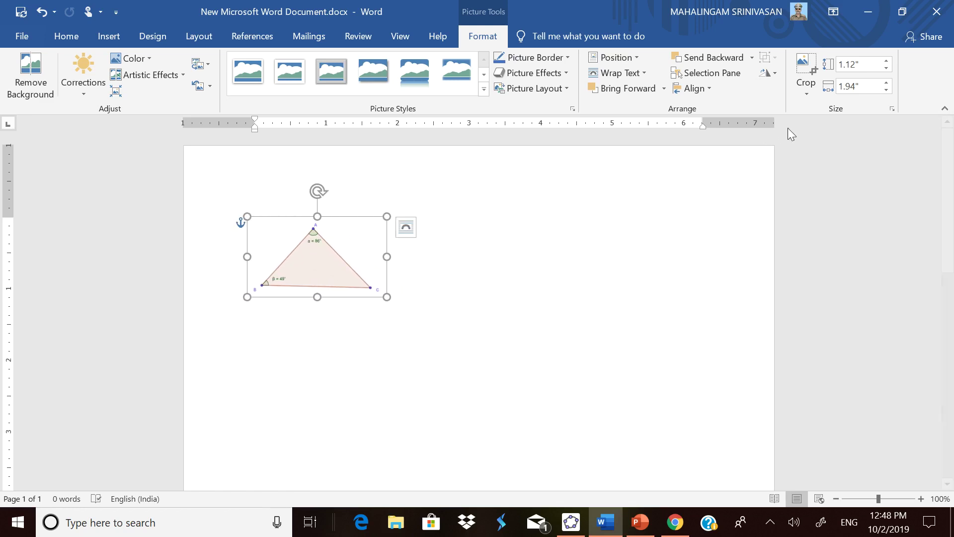
# - Paste the triangle picture onto the first PowerPoint slide and enter crop mode
pyautogui.click(640, 521)
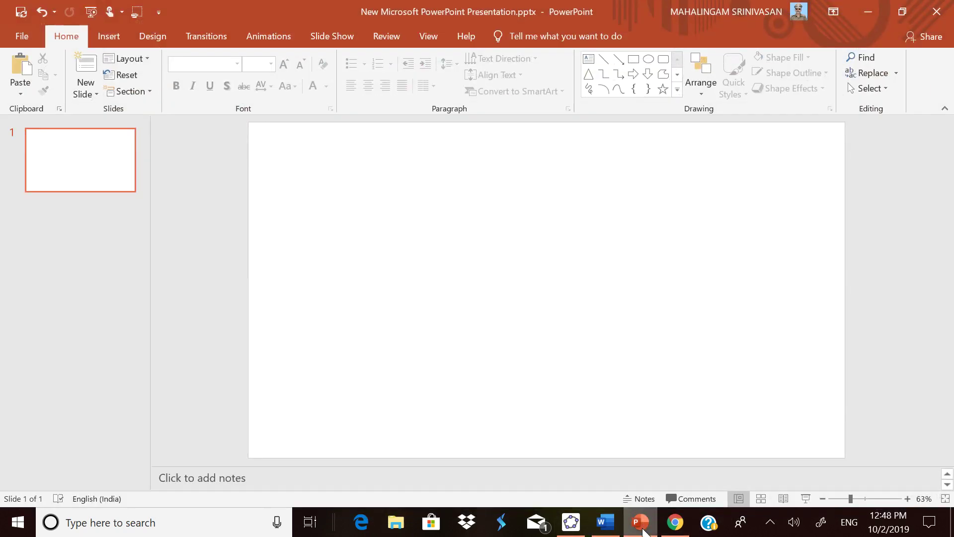
pyautogui.click(20, 69)
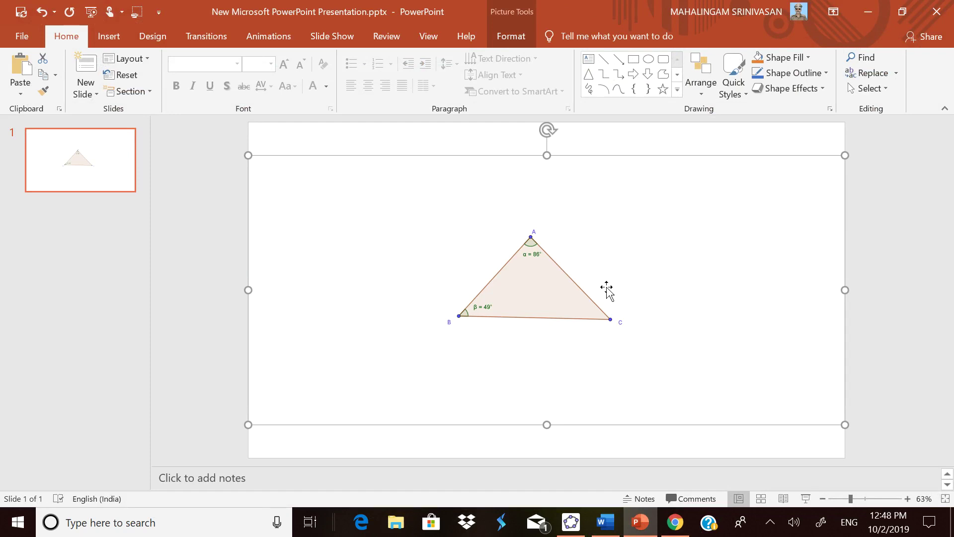
pyautogui.click(508, 37)
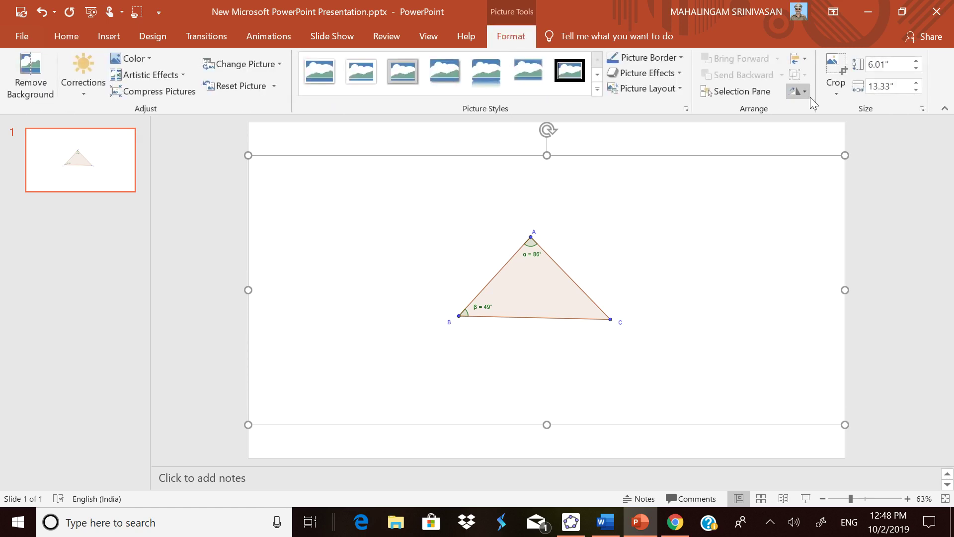
pyautogui.click(836, 92)
pyautogui.click(836, 105)
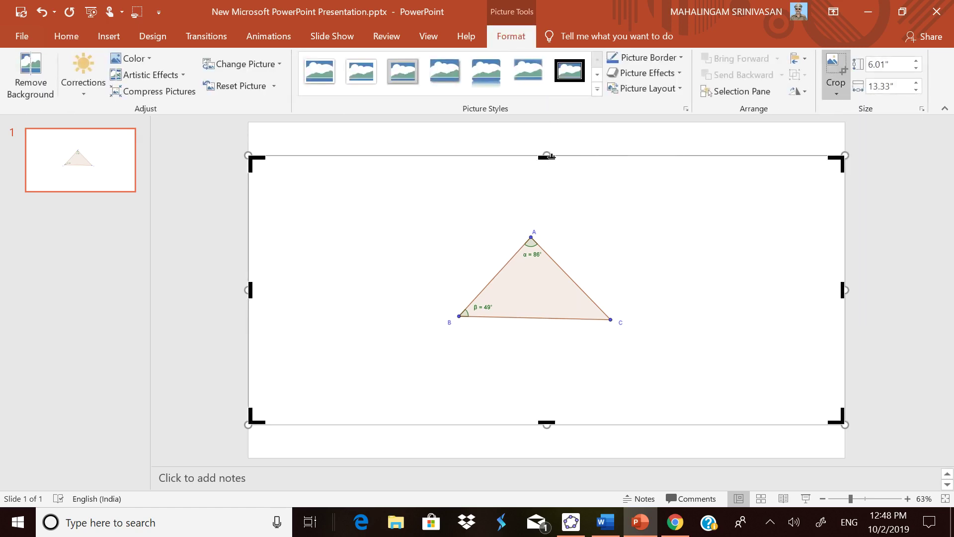
# - Trim the top, right, left and bottom margins to 2.3" by 4.23", then shift it right
pyautogui.moveTo(546, 155); pyautogui.dragTo(540, 224)
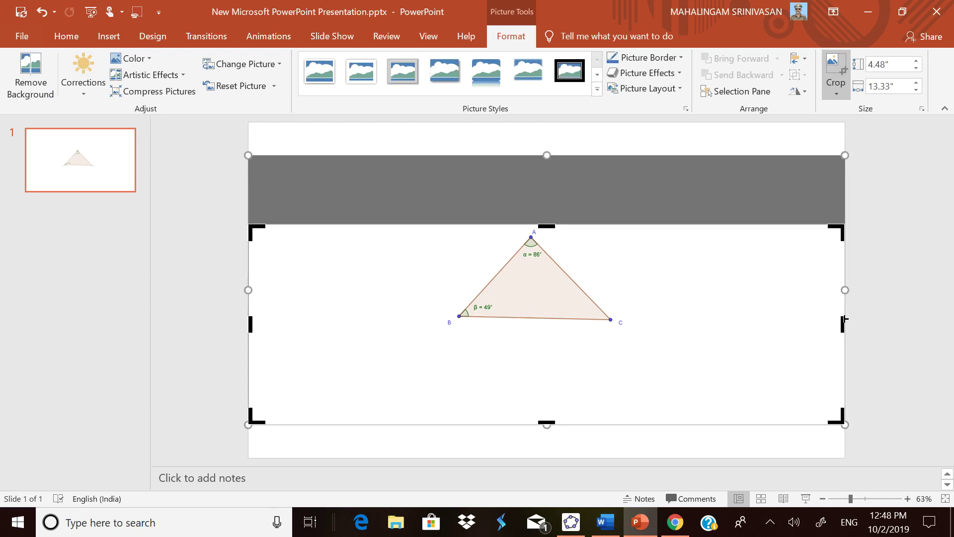
pyautogui.moveTo(843, 322); pyautogui.dragTo(629, 321)
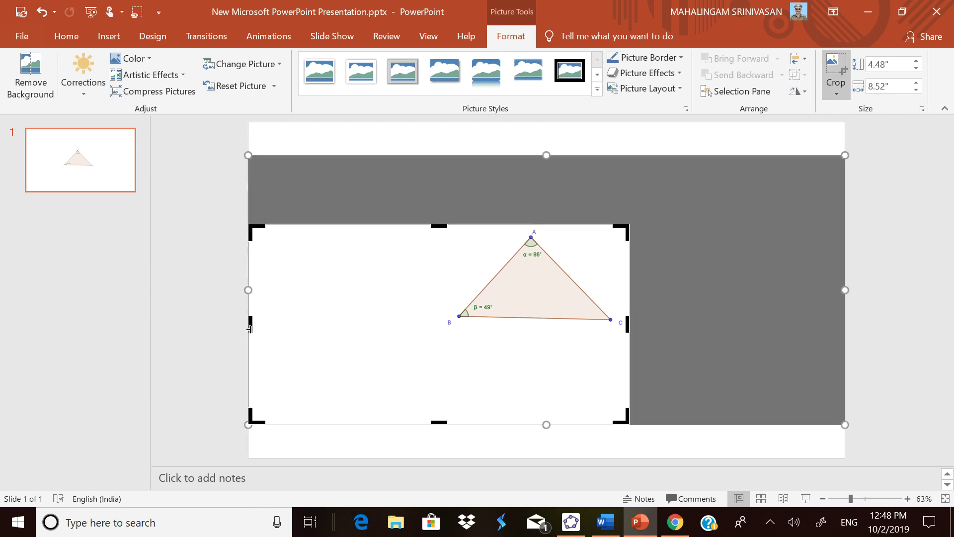
pyautogui.moveTo(250, 324); pyautogui.dragTo(441, 304)
pyautogui.moveTo(535, 423); pyautogui.dragTo(536, 326)
pyautogui.click(904, 292)
pyautogui.moveTo(550, 287); pyautogui.dragTo(606, 281)
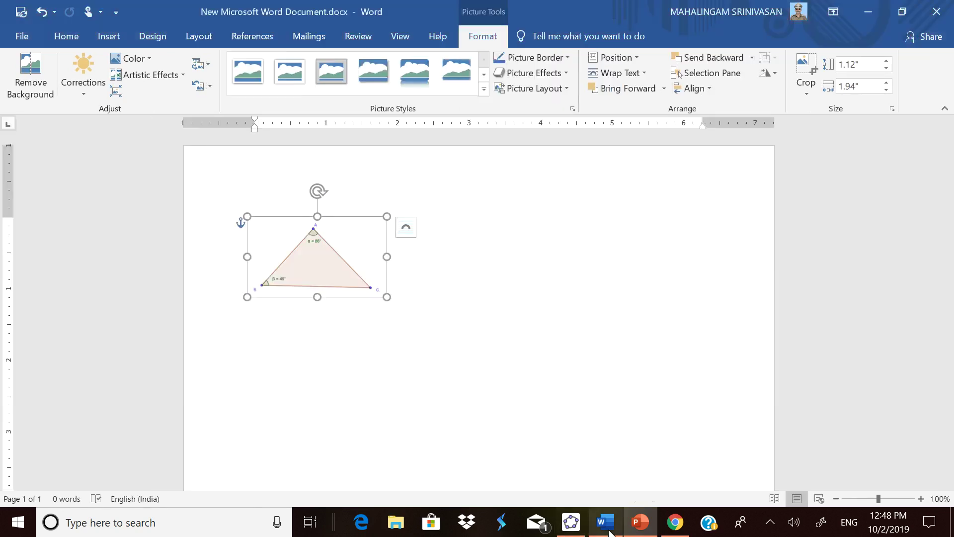
# - Open Word's Wrap Text choices for the picture, close them unchanged, and bring GeoGebra forward
pyautogui.click(612, 525)
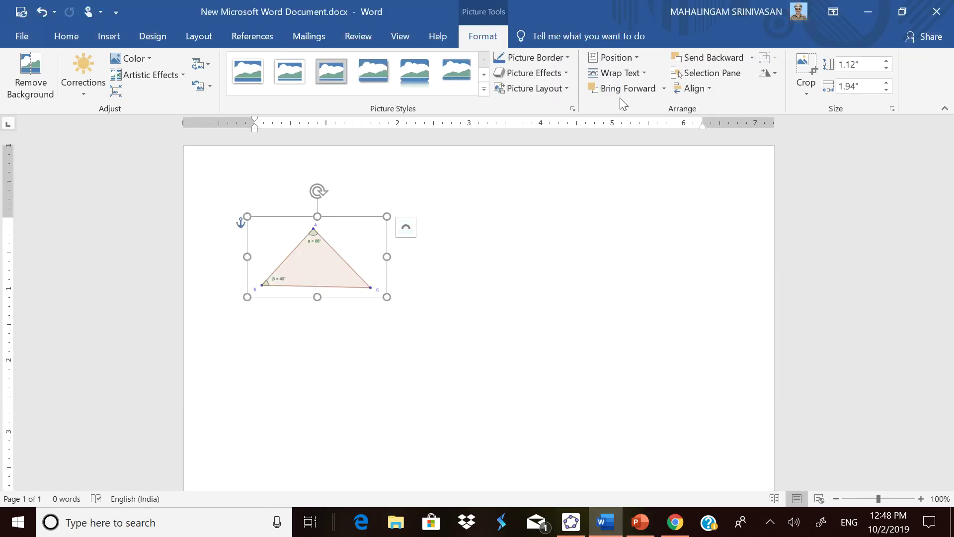
pyautogui.click(636, 73)
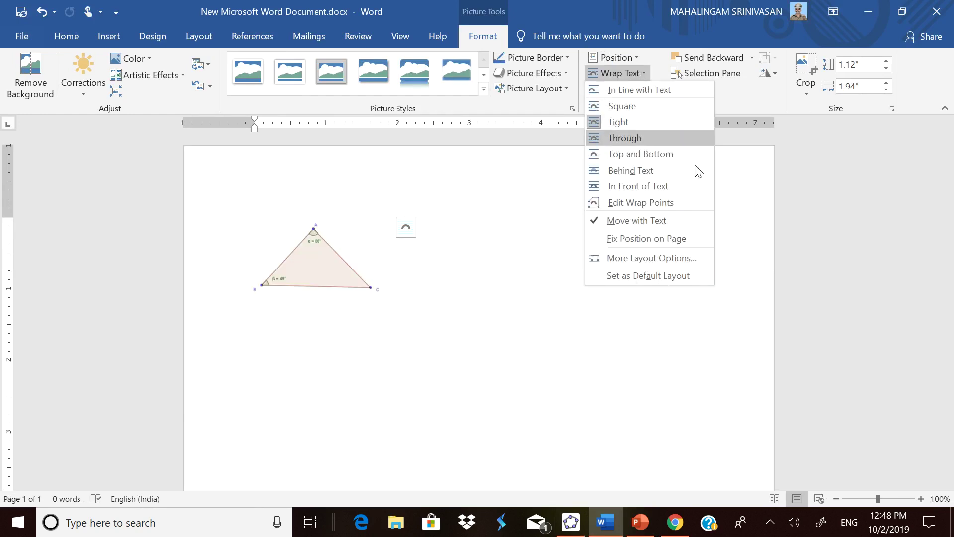
pyautogui.click(514, 434)
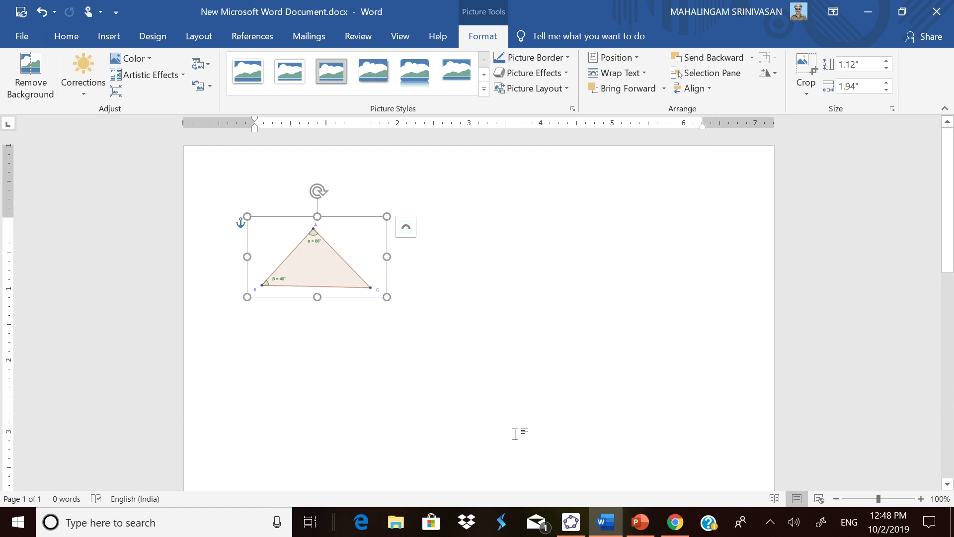
pyautogui.click(571, 522)
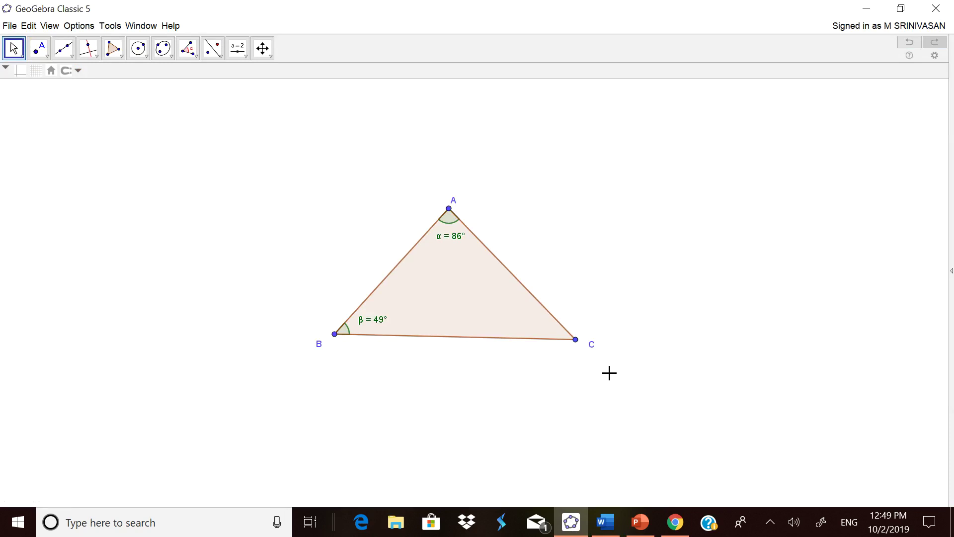
# - Open the Graphics View as Picture export dialog, showing PNG at 300 dpi
pyautogui.click(13, 25)
pyautogui.moveTo(34, 167)
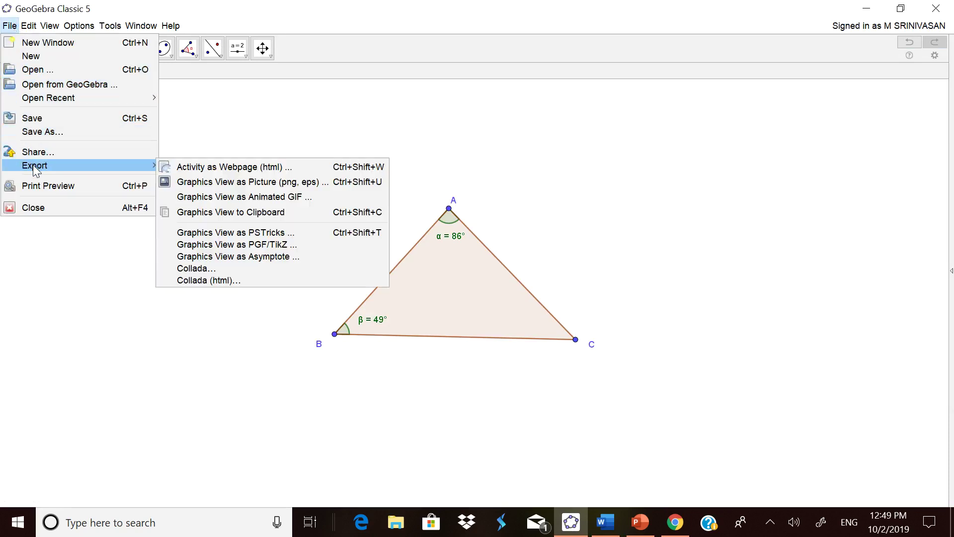
pyautogui.click(226, 183)
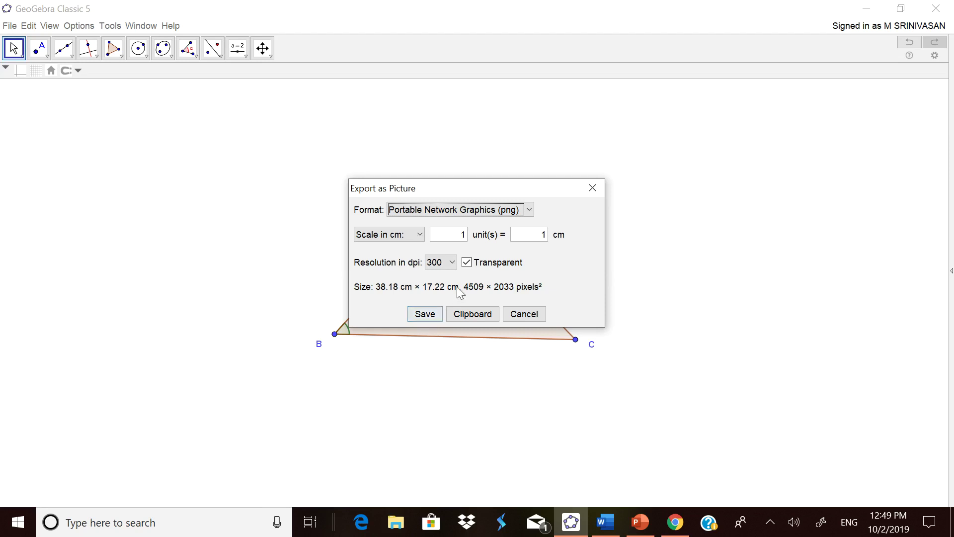
# - Turn off Transparent and save the PNG as triangle.png on the Desktop
pyautogui.click(468, 264)
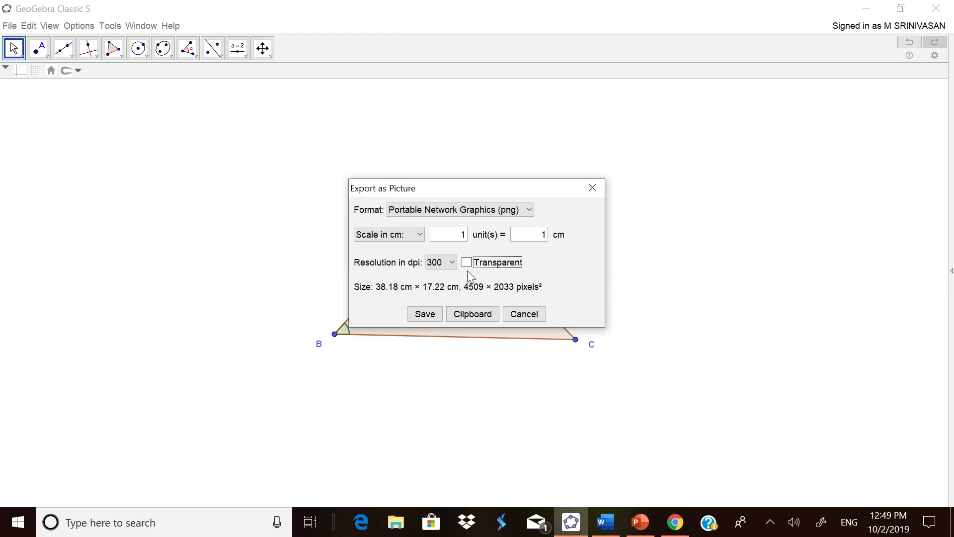
pyautogui.click(427, 321)
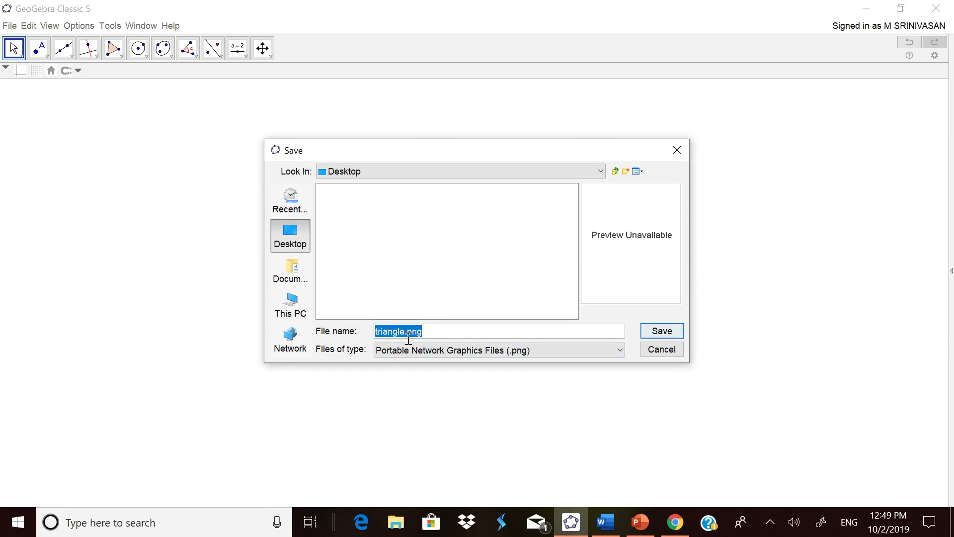
pyautogui.click(657, 332)
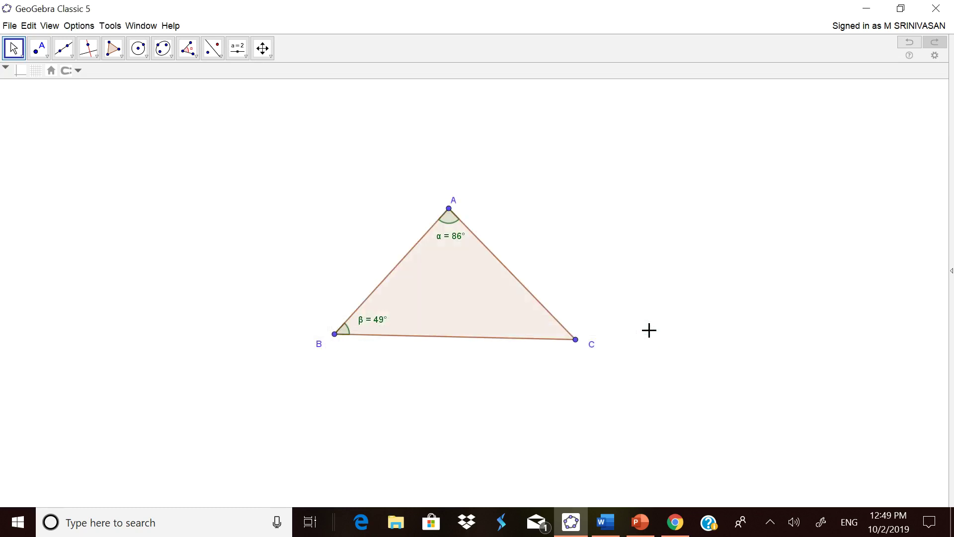
# - Minimize GeoGebra, Word and PowerPoint and open triangle.png from the desktop in Photos
pyautogui.click(866, 8)
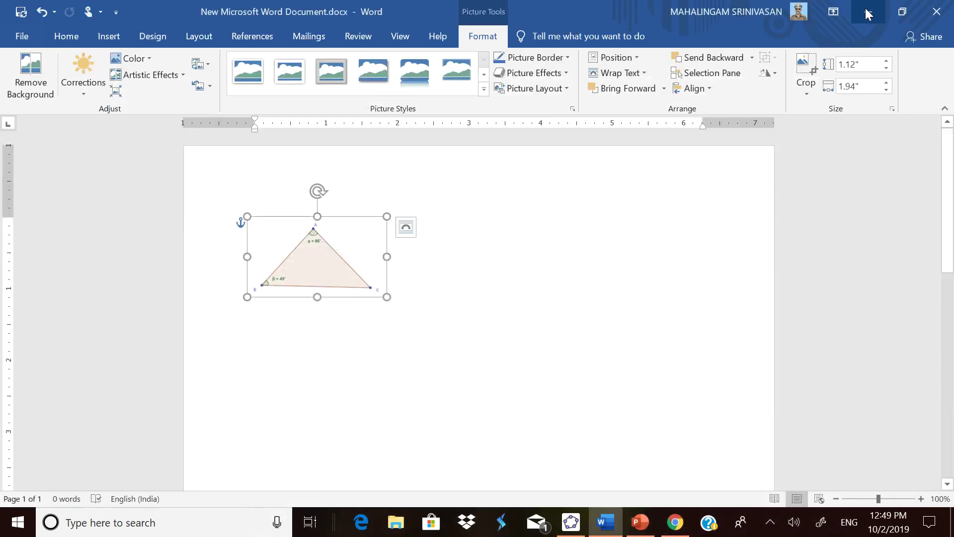
pyautogui.click(865, 8)
pyautogui.click(865, 11)
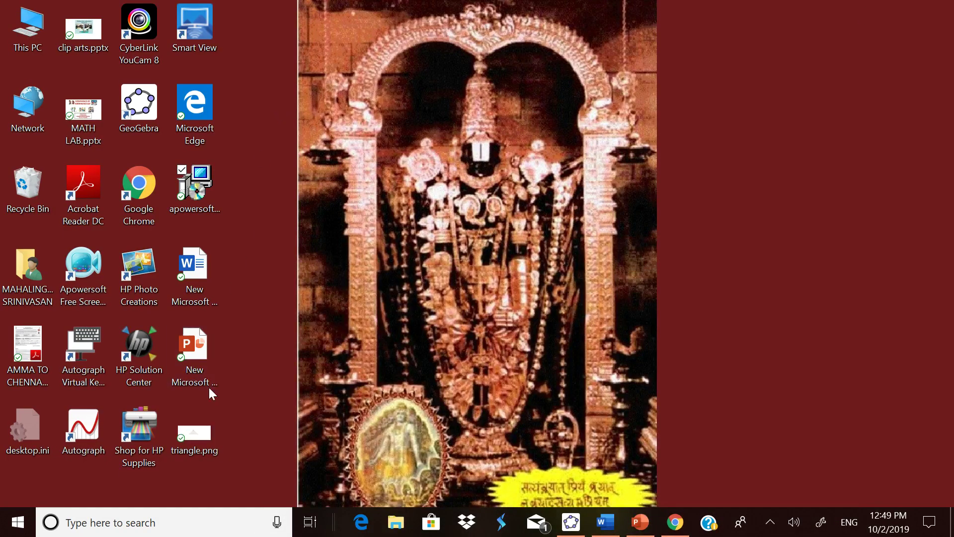
pyautogui.doubleClick(201, 440)
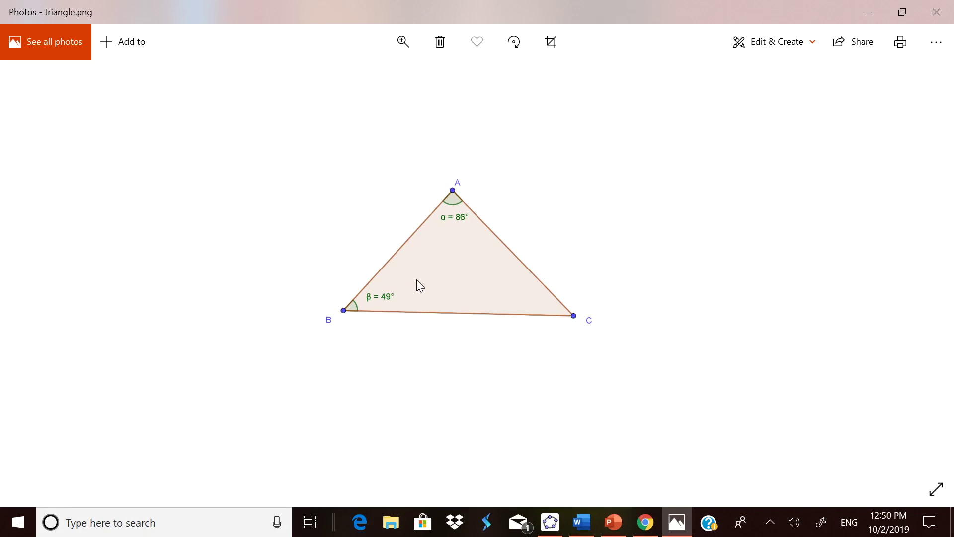
# - Copy the triangle image from Photos and return to the Word document
pyautogui.rightClick(431, 270)
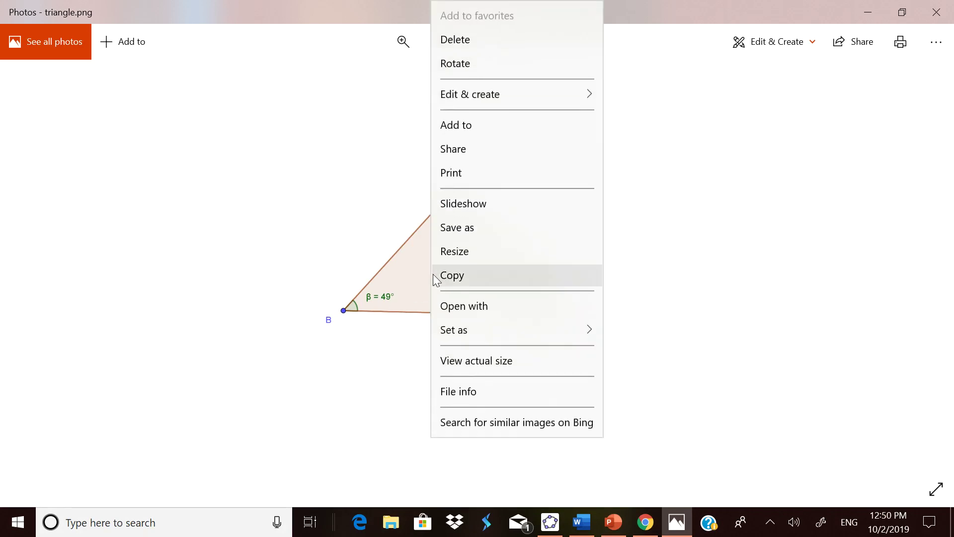
pyautogui.click(443, 276)
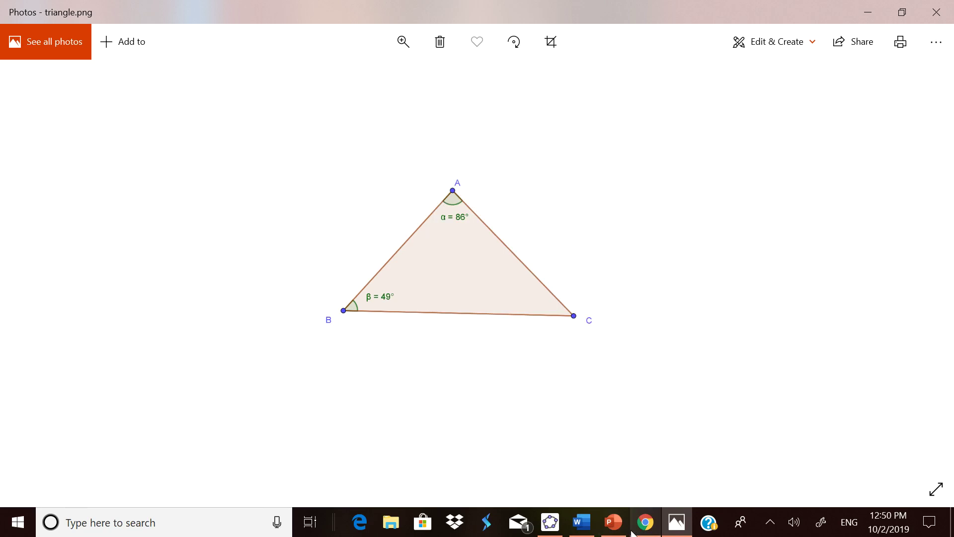
pyautogui.click(581, 522)
# - Paste the copied triangle image into the Word document and select it for cropping
pyautogui.click(390, 226)
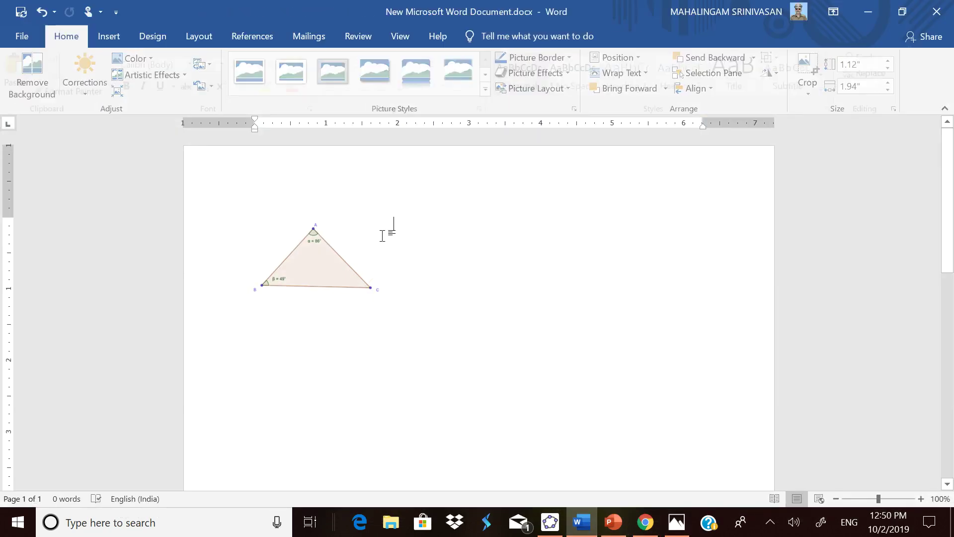
pyautogui.click(10, 65)
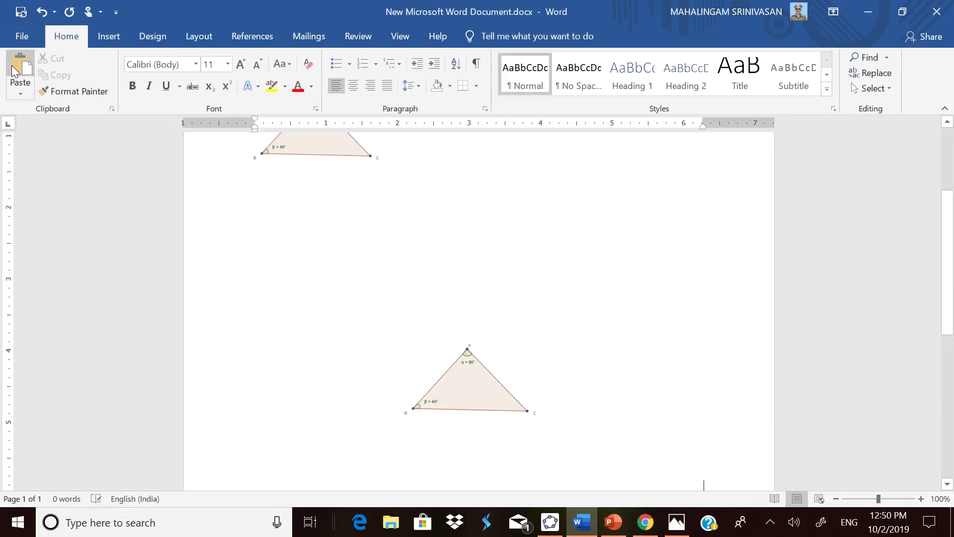
pyautogui.click(495, 338)
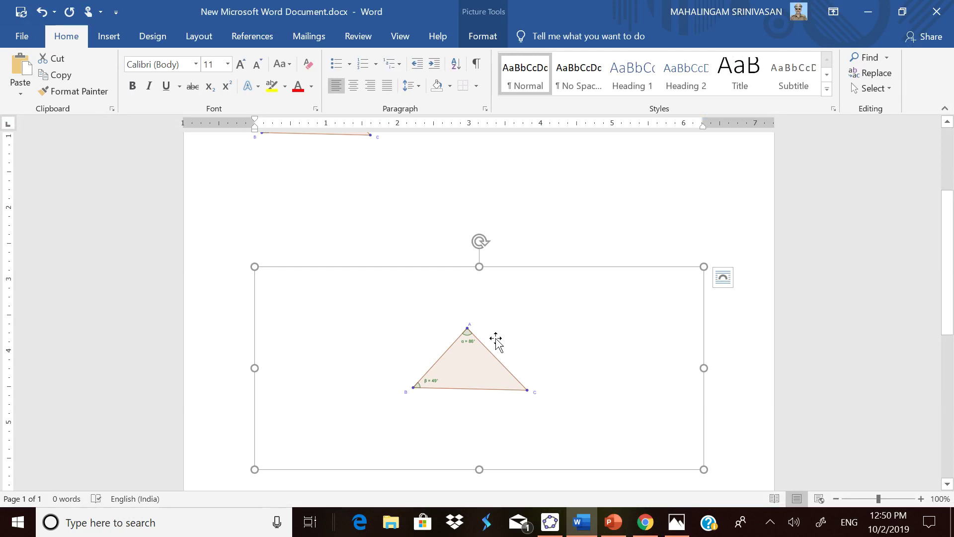
pyautogui.click(486, 35)
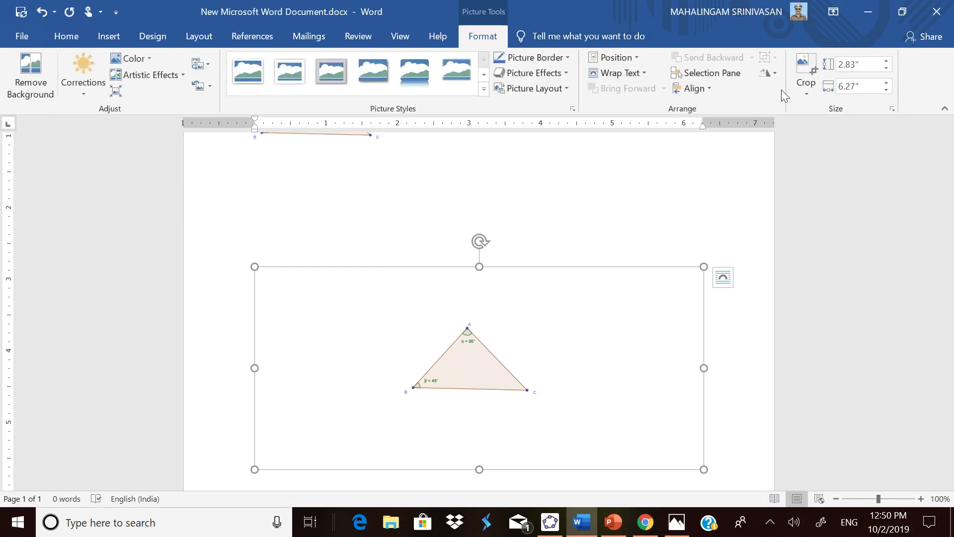
pyautogui.click(806, 87)
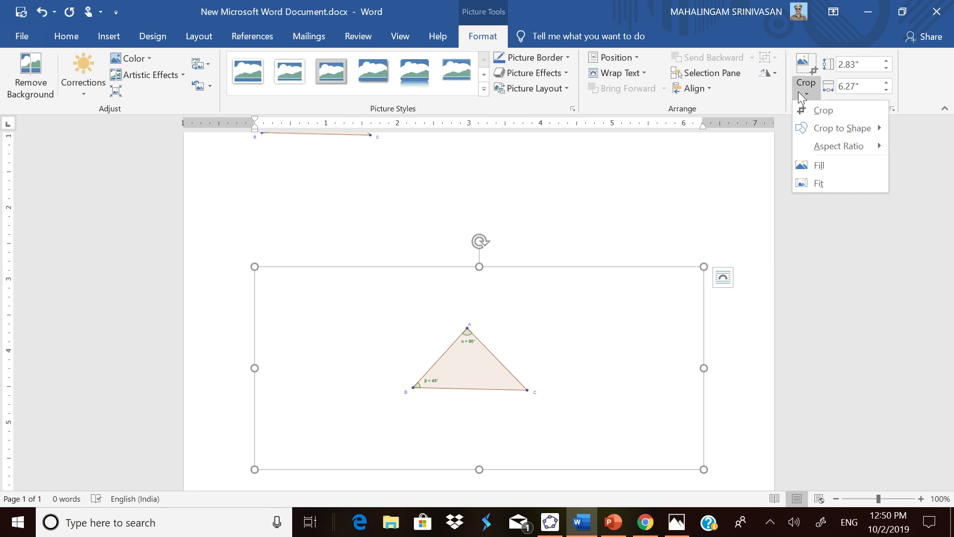
# - In PowerPoint, move the old triangle to the upper left and paste the new image onto the slide
pyautogui.click(614, 522)
pyautogui.moveTo(636, 309); pyautogui.dragTo(439, 260)
pyautogui.click(61, 40)
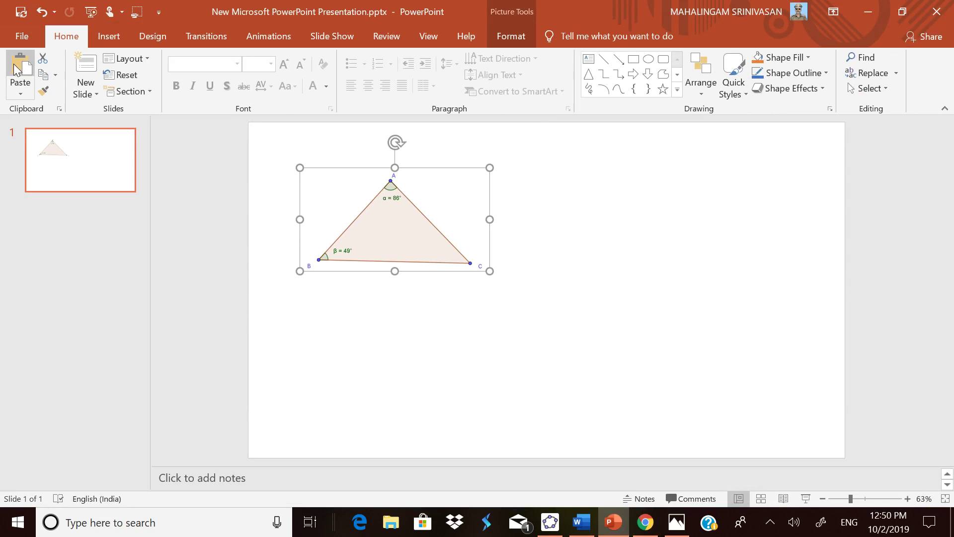
pyautogui.click(16, 69)
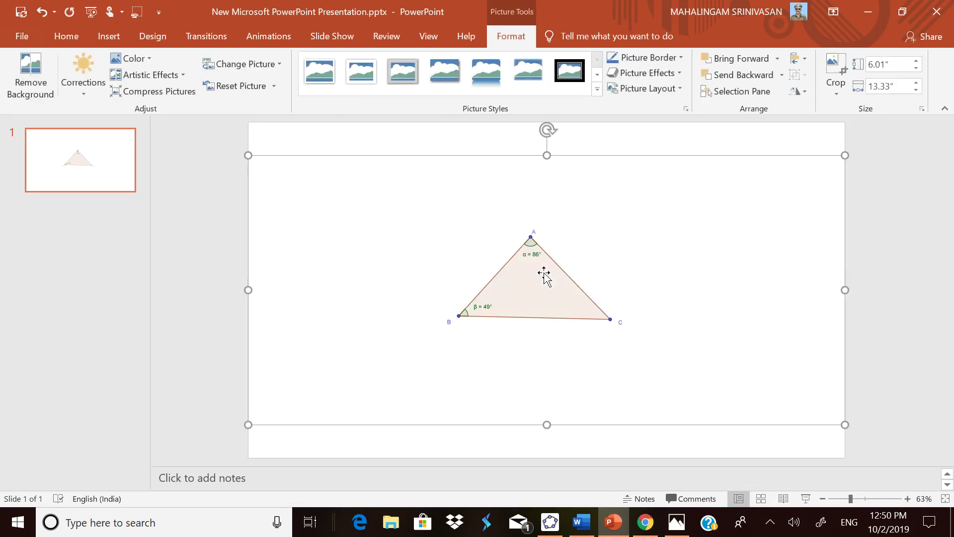
pyautogui.click(620, 531)
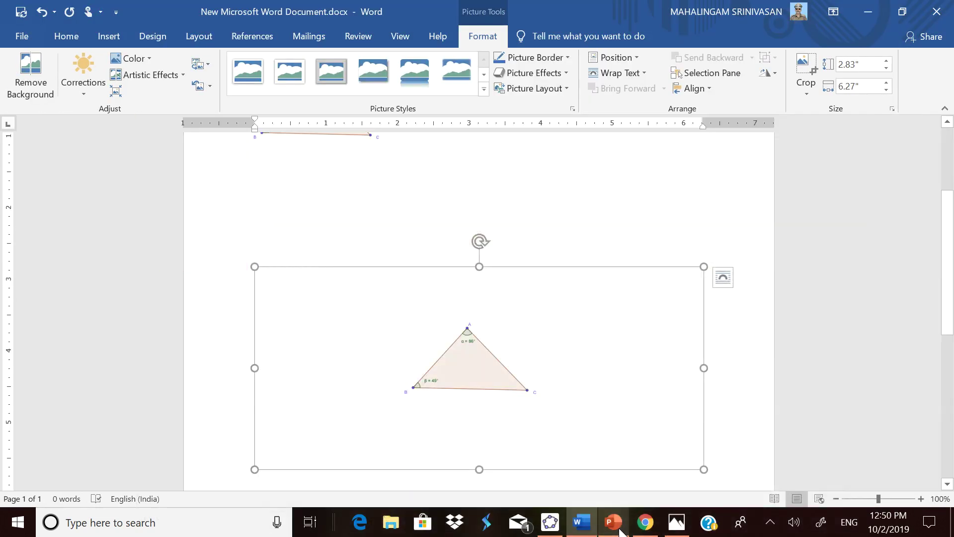
pyautogui.click(550, 522)
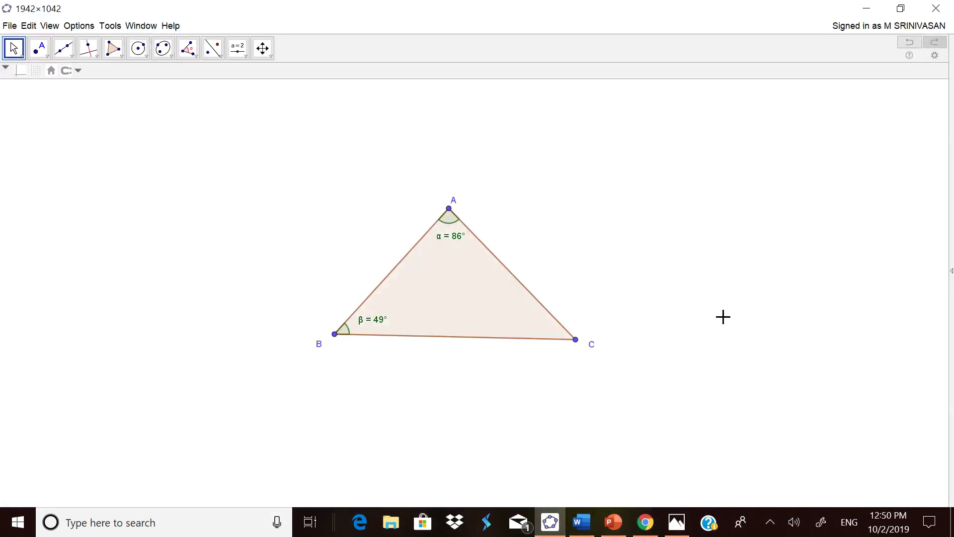